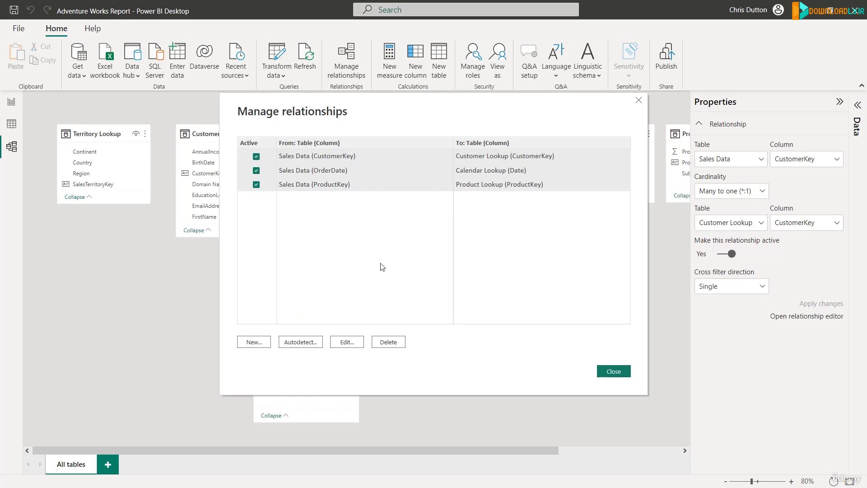
- Delete all three existing table relationships and close the relationship manager
{"action": "left_click", "coordinate": [387, 343]}
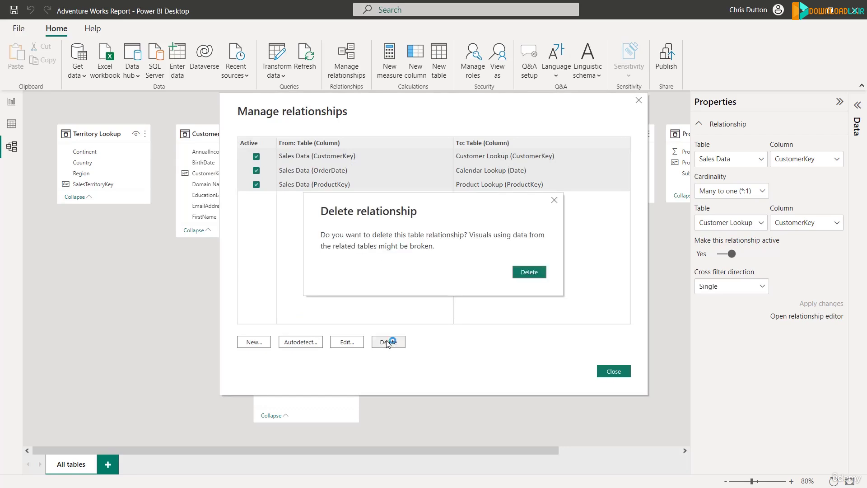
{"action": "left_click", "coordinate": [524, 272]}
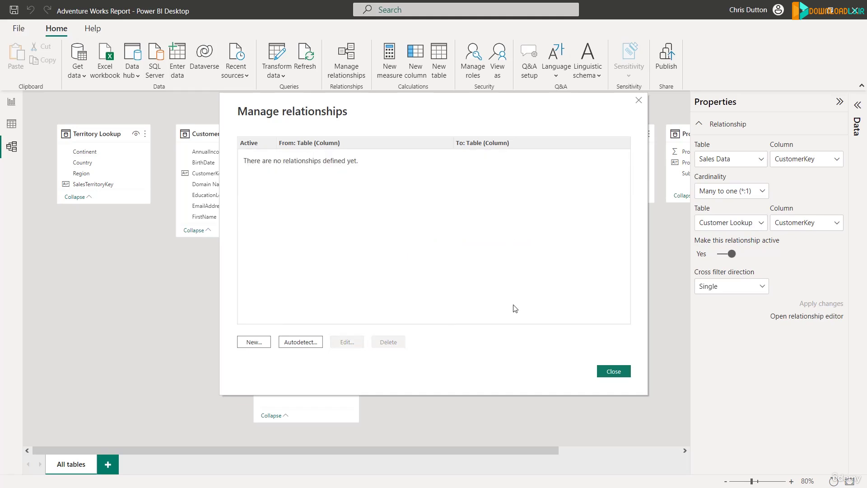
{"action": "left_click", "coordinate": [610, 371]}
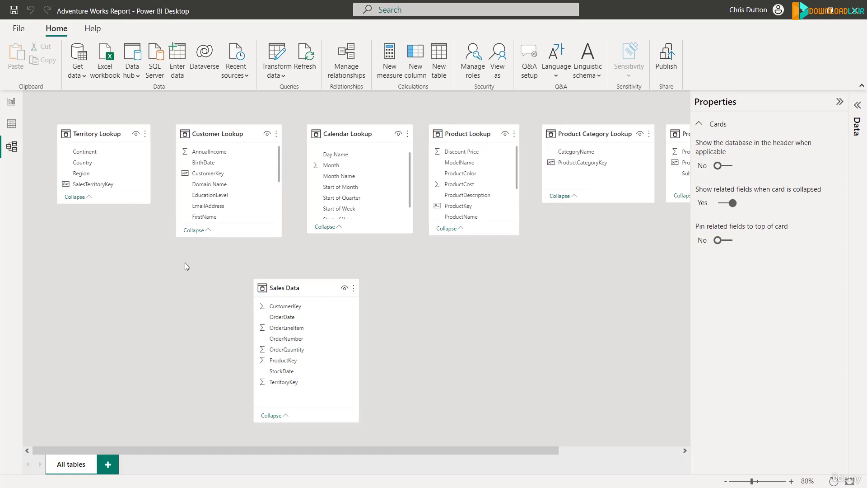
- Relate Sales Data's TerritoryKey, CustomerKey, OrderDate and ProductKey to SalesTerritoryKey, CustomerKey, Date and ProductKey in the Territory, Customer, Calendar and Product lookup tables
{"action": "left_click_drag", "start_coordinate": [290, 283], "coordinate": [282, 269]}
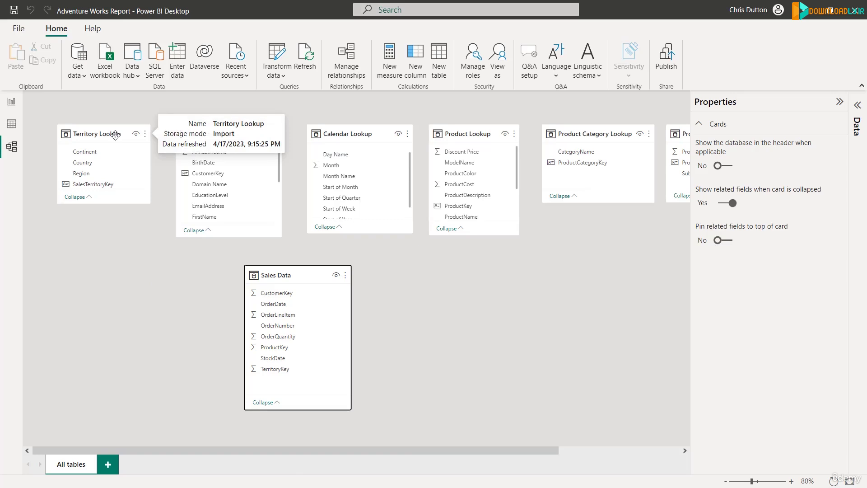
{"action": "left_click_drag", "start_coordinate": [276, 370], "coordinate": [104, 184]}
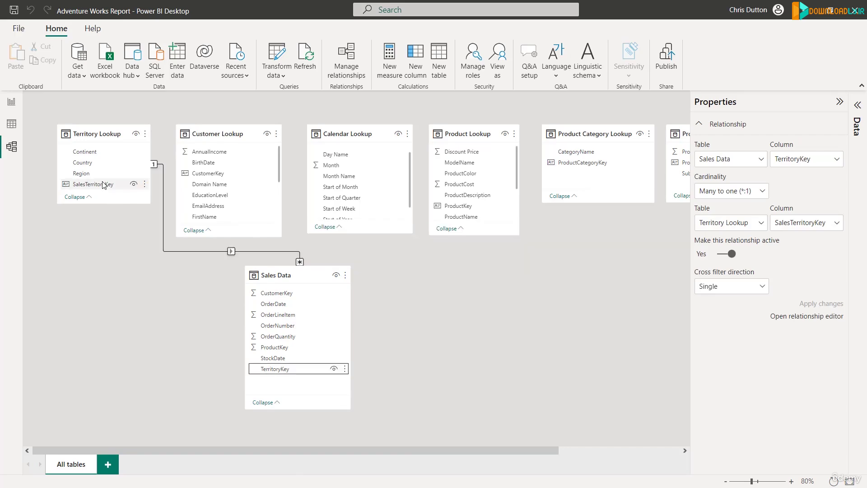
{"action": "left_click_drag", "start_coordinate": [276, 292], "coordinate": [215, 175]}
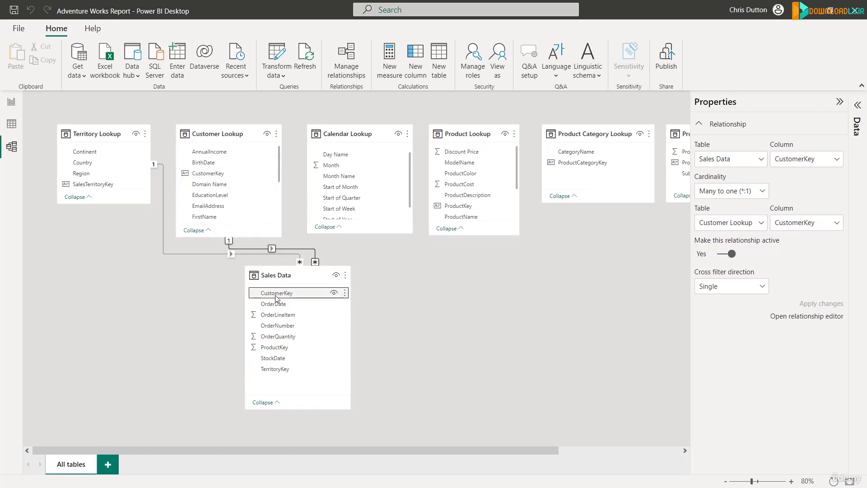
{"action": "left_click_drag", "start_coordinate": [277, 303], "coordinate": [332, 153]}
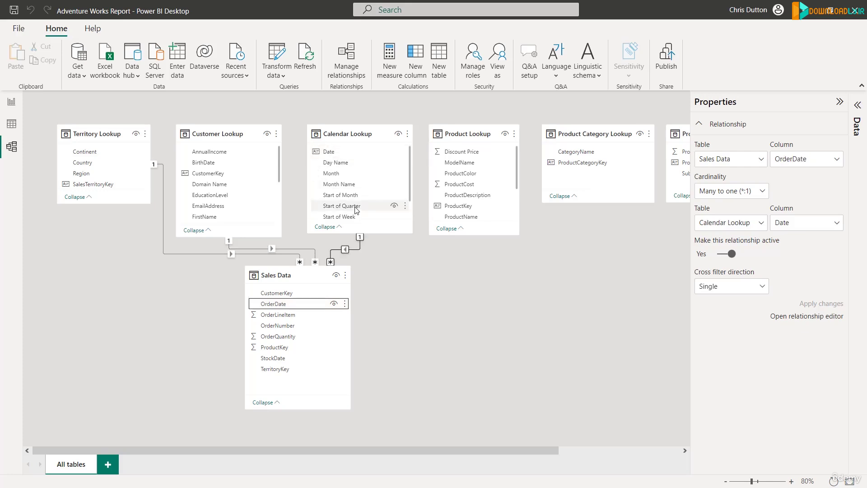
{"action": "left_click_drag", "start_coordinate": [289, 347], "coordinate": [468, 192]}
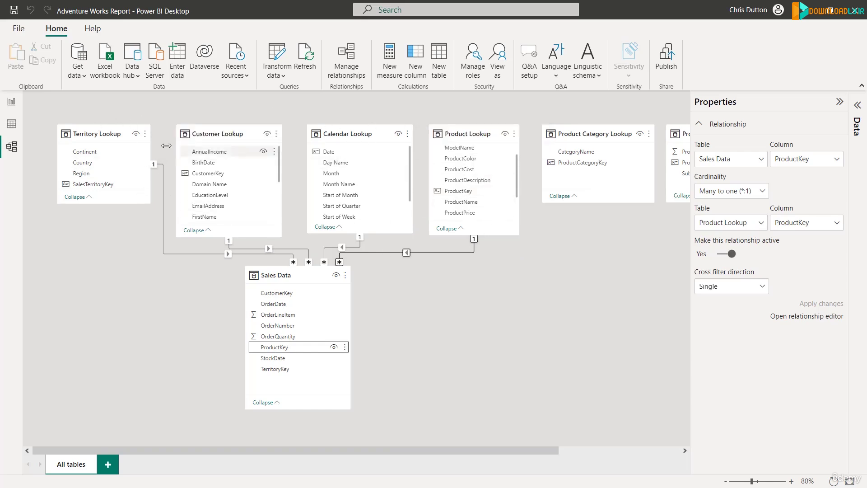
- Rearrange the lookup tables in the diagram so Calendar Lookup sits between Territory Lookup and Customer Lookup
{"action": "left_click_drag", "start_coordinate": [104, 141], "coordinate": [103, 268]}
{"action": "left_click_drag", "start_coordinate": [217, 134], "coordinate": [497, 336]}
{"action": "left_click_drag", "start_coordinate": [349, 138], "coordinate": [228, 134]}
{"action": "left_click_drag", "start_coordinate": [97, 258], "coordinate": [95, 132]}
{"action": "left_click_drag", "start_coordinate": [448, 312], "coordinate": [325, 129]}
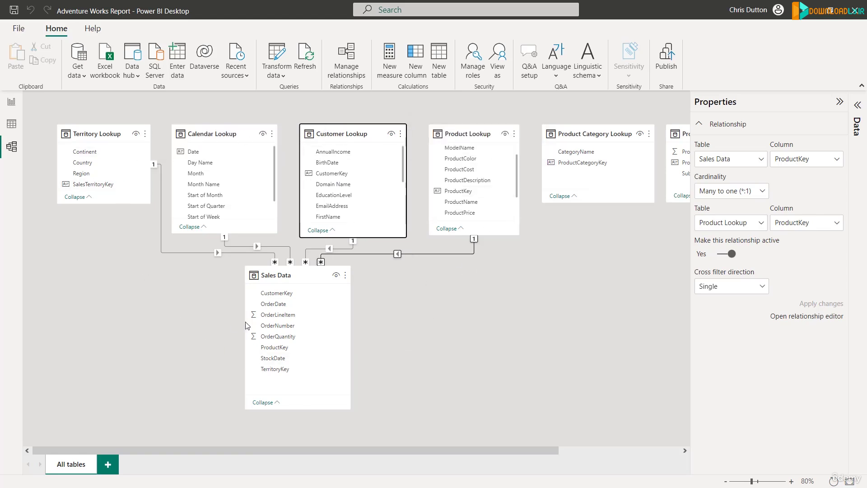
- Swap the two product hierarchy tables so Product Subcategories Lookup sits beside Product Lookup, followed by Product Category Lookup
{"action": "left_click_drag", "start_coordinate": [472, 449], "coordinate": [595, 454]}
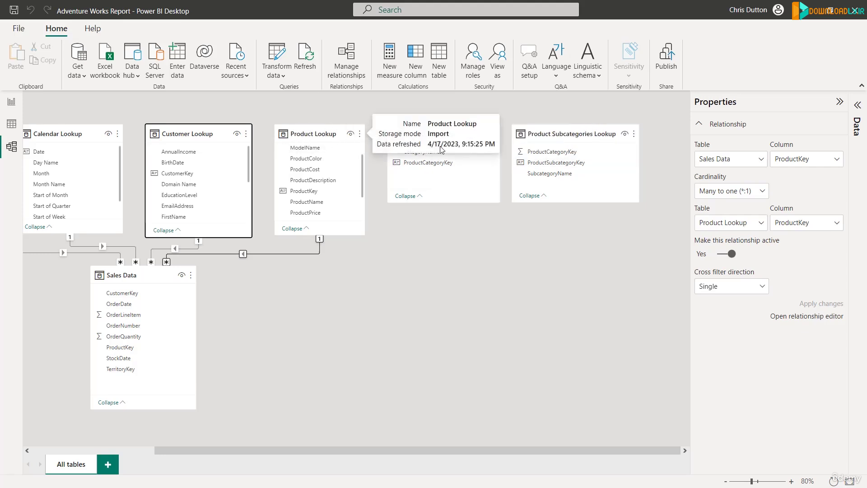
{"action": "left_click_drag", "start_coordinate": [450, 132], "coordinate": [570, 214]}
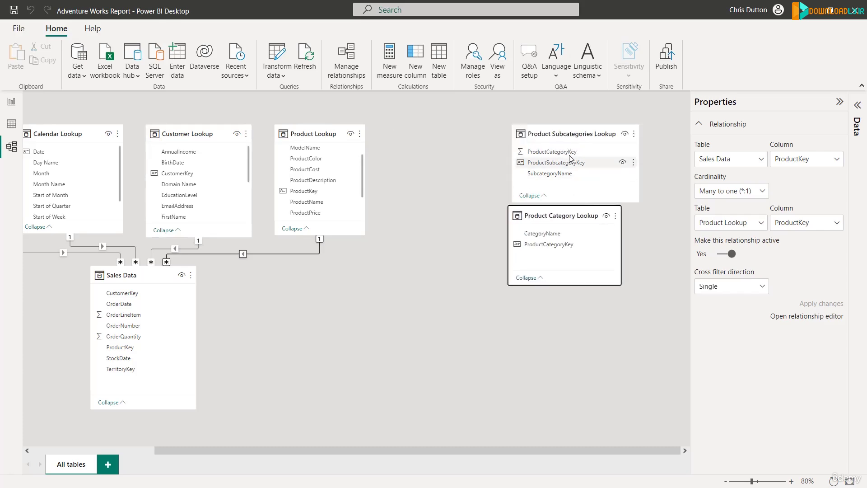
{"action": "left_click_drag", "start_coordinate": [567, 134], "coordinate": [460, 132]}
{"action": "left_click_drag", "start_coordinate": [553, 213], "coordinate": [590, 132]}
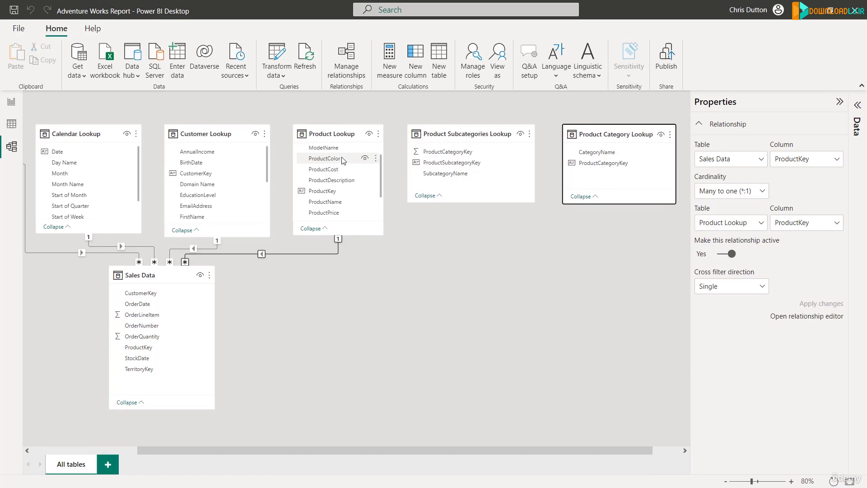
- Relate Product Lookup to Product Subcategories Lookup on ProductSubcategoryKey, and Product Subcategories Lookup to Product Category Lookup on ProductCategoryKey
{"action": "scroll", "coordinate": [343, 161], "scroll_direction": "down", "scroll_amount": 4}
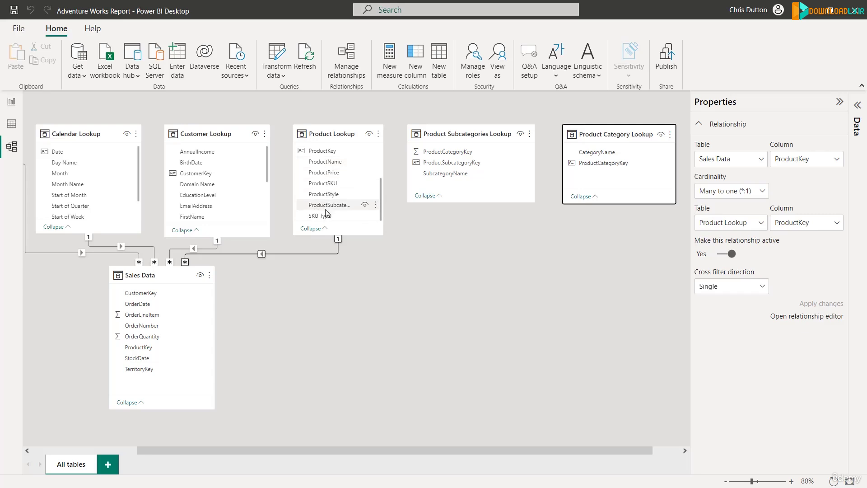
{"action": "left_click_drag", "start_coordinate": [320, 211], "coordinate": [467, 165]}
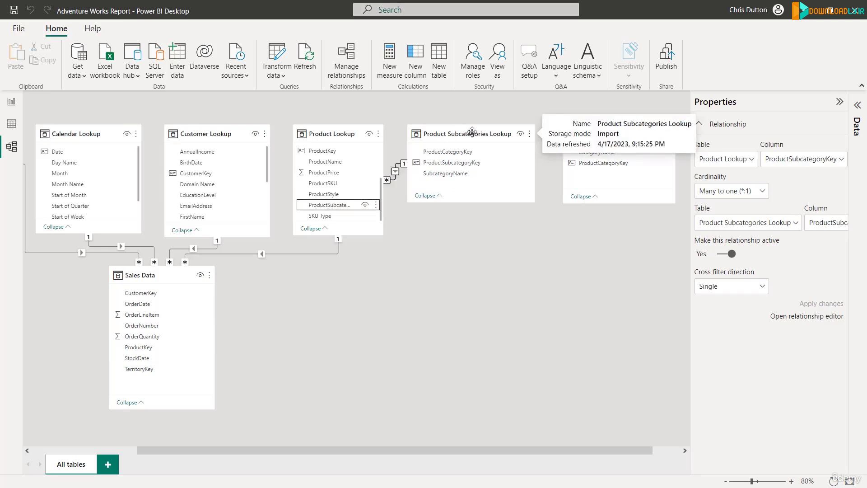
{"action": "left_click_drag", "start_coordinate": [433, 155], "coordinate": [603, 165]}
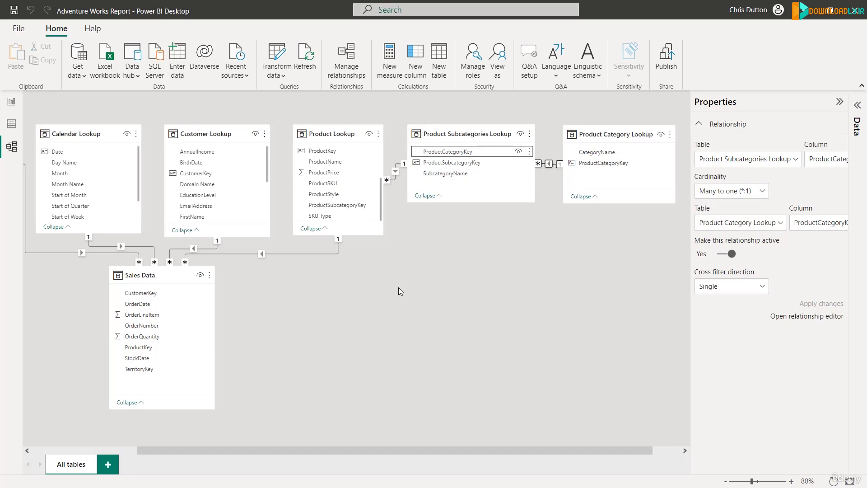
{"action": "left_click_drag", "start_coordinate": [388, 451], "coordinate": [284, 451]}
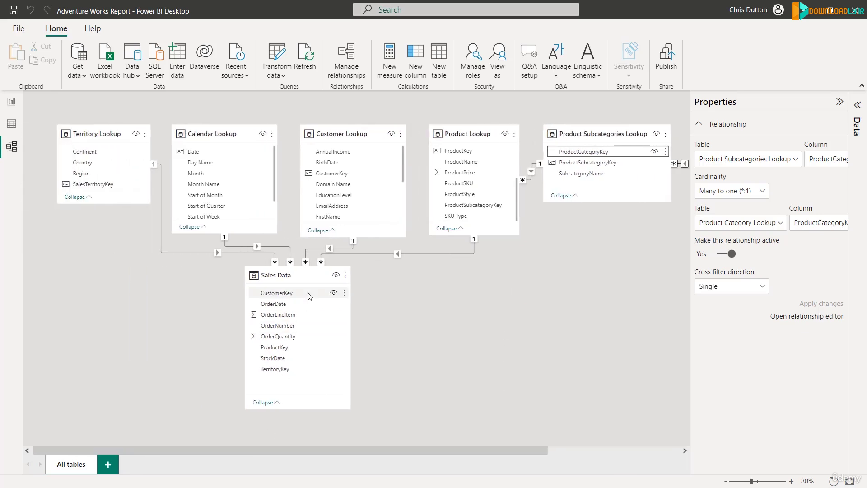
- In the report view, replace ProductName in the matrix rows with Year from Calendar Lookup
{"action": "left_click", "coordinate": [10, 103]}
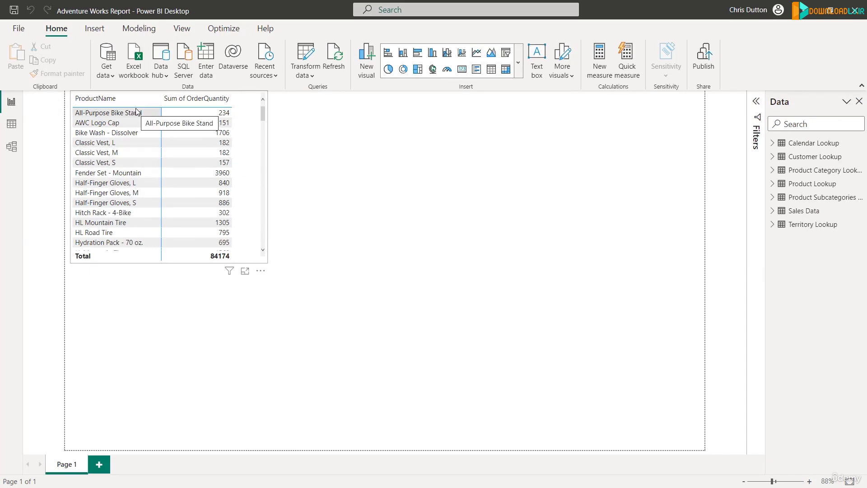
{"action": "left_click", "coordinate": [248, 115]}
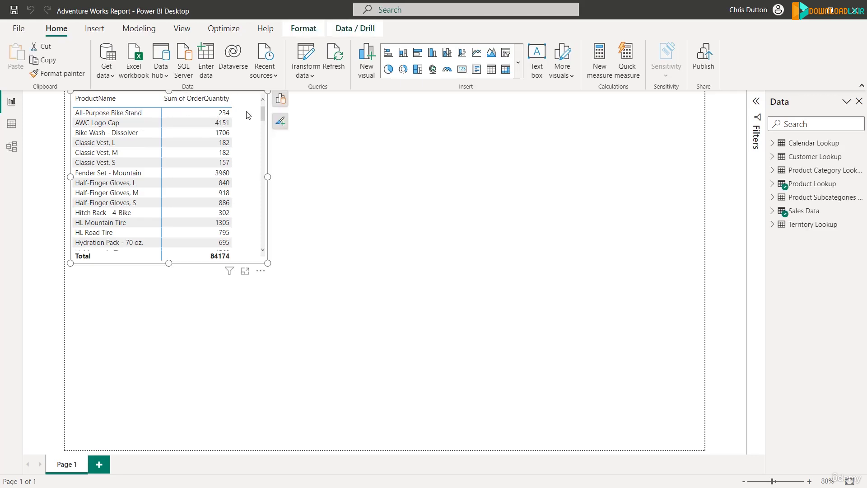
{"action": "left_click", "coordinate": [279, 101]}
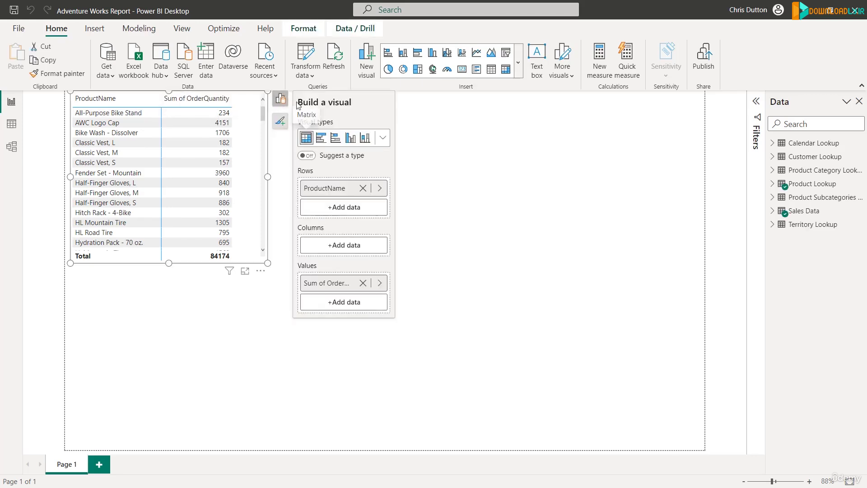
{"action": "left_click", "coordinate": [362, 188]}
{"action": "left_click", "coordinate": [326, 187]}
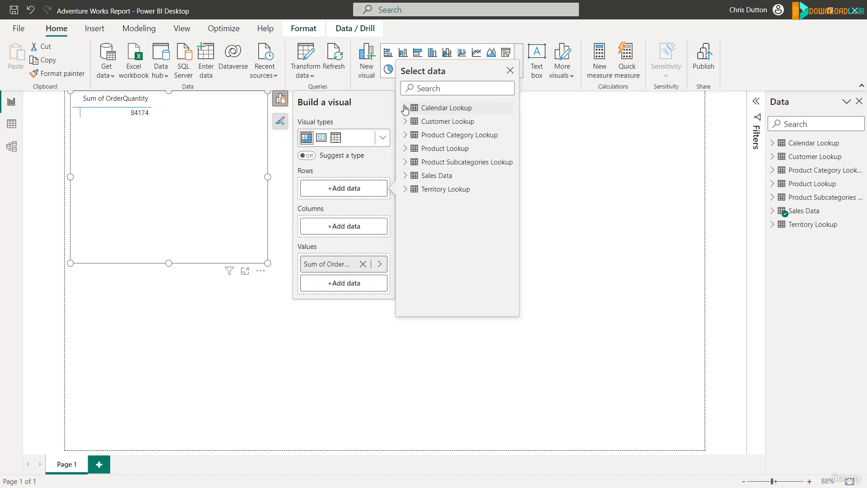
{"action": "left_click", "coordinate": [406, 108]}
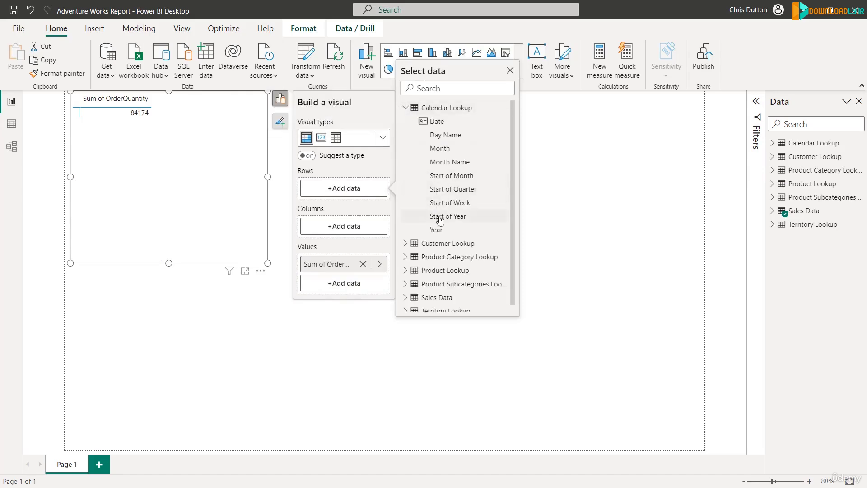
{"action": "left_click", "coordinate": [438, 230]}
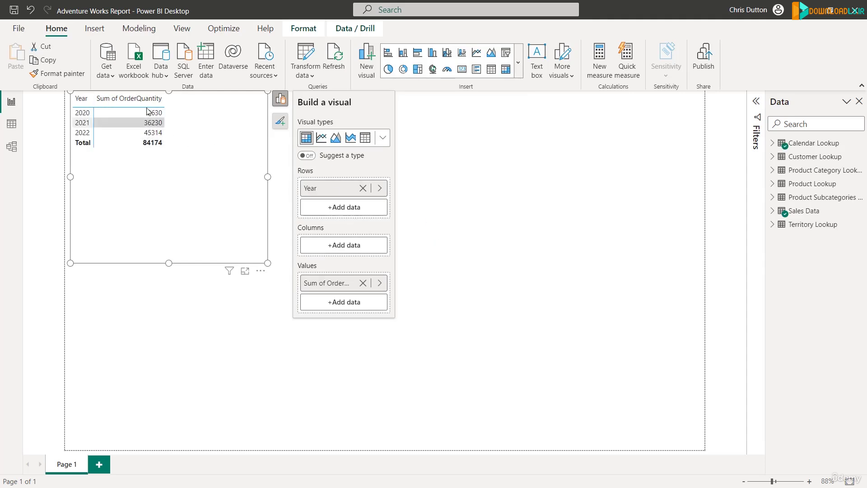
- Replace Year in the matrix rows with Occupation from Customer Lookup
{"action": "left_click", "coordinate": [362, 187]}
{"action": "left_click", "coordinate": [338, 190]}
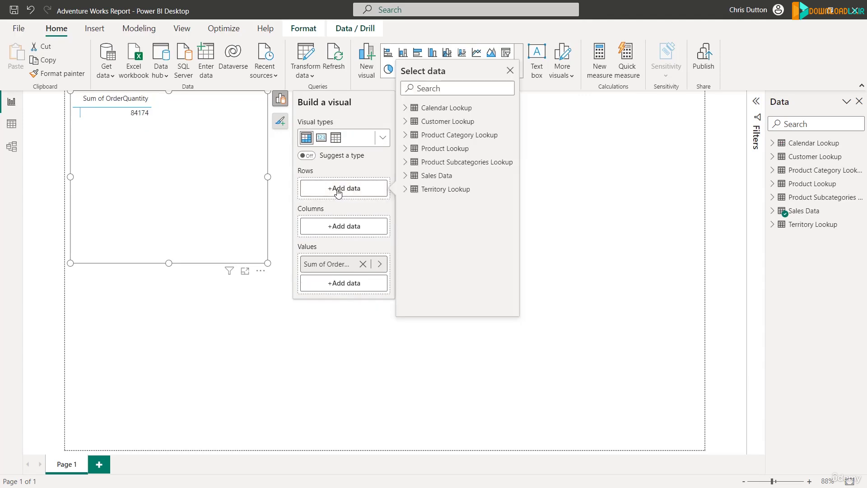
{"action": "left_click", "coordinate": [405, 122]}
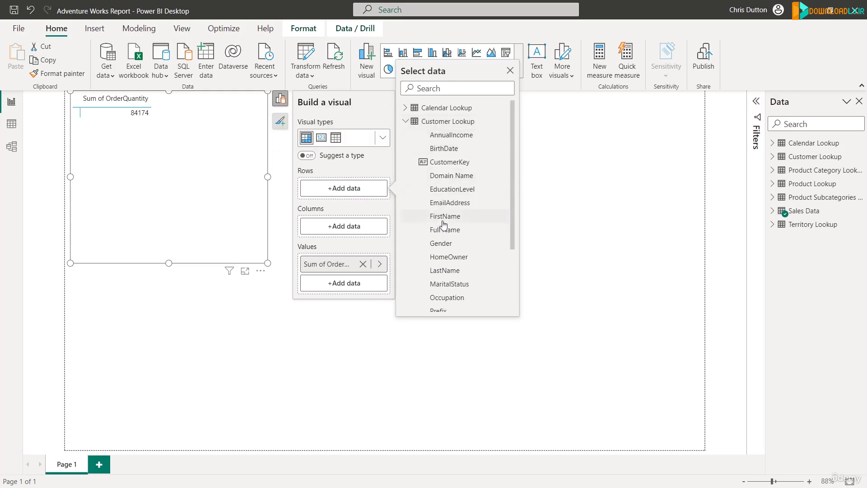
{"action": "left_click", "coordinate": [447, 298]}
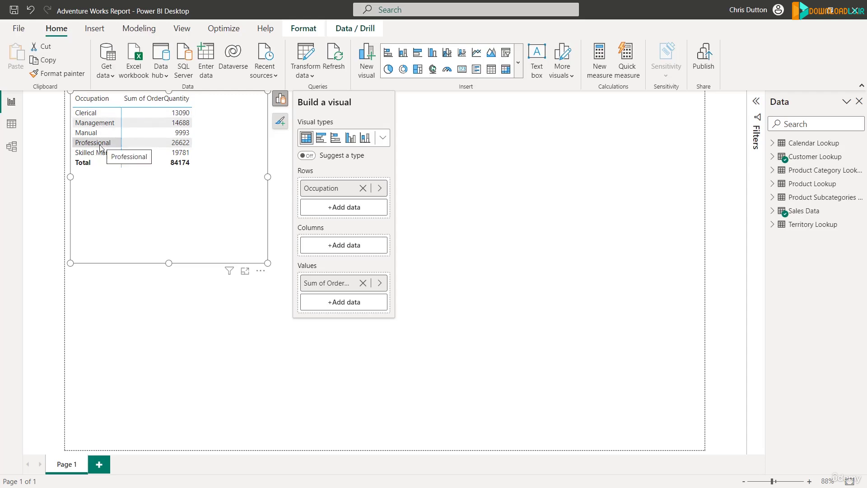
- Replace Occupation in the matrix rows with CategoryName from Product Category Lookup
{"action": "left_click", "coordinate": [362, 188]}
{"action": "left_click", "coordinate": [362, 190]}
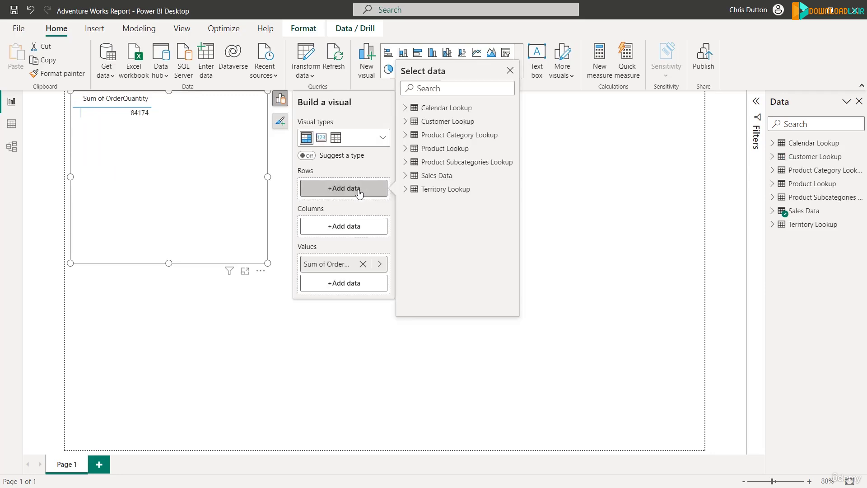
{"action": "left_click", "coordinate": [409, 135]}
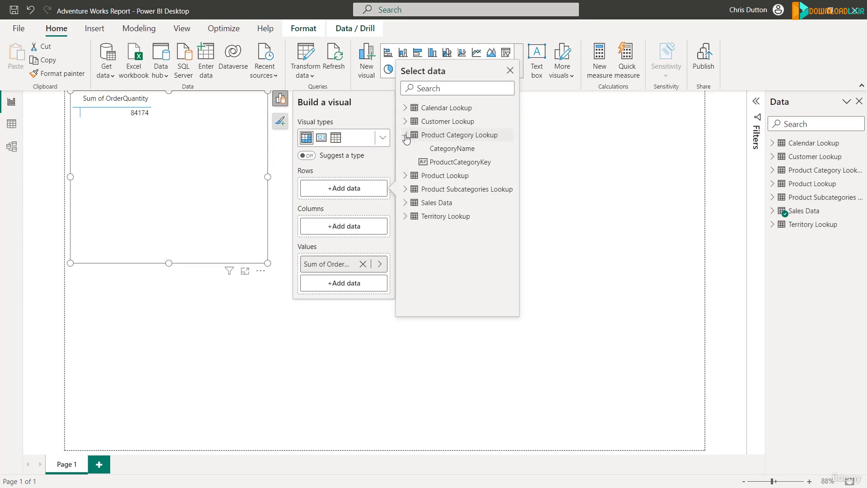
{"action": "left_click", "coordinate": [444, 149]}
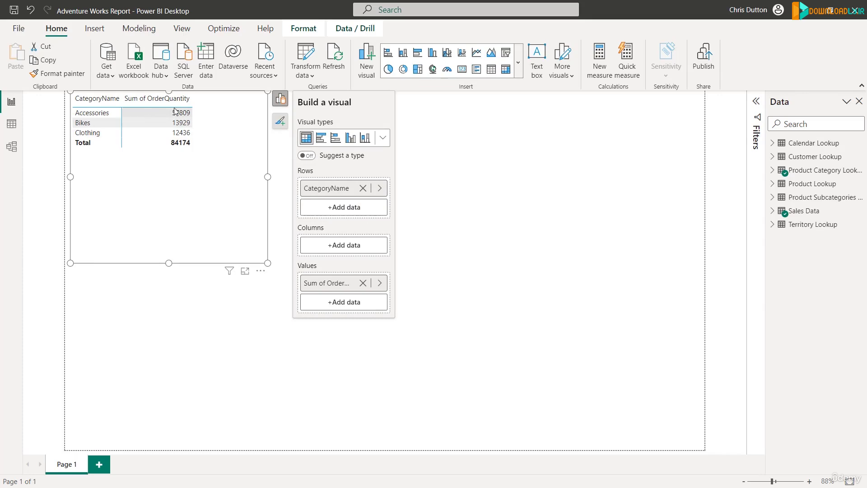
- Replace CategoryName in the matrix rows with ProductName from Product Lookup
{"action": "left_click", "coordinate": [362, 188]}
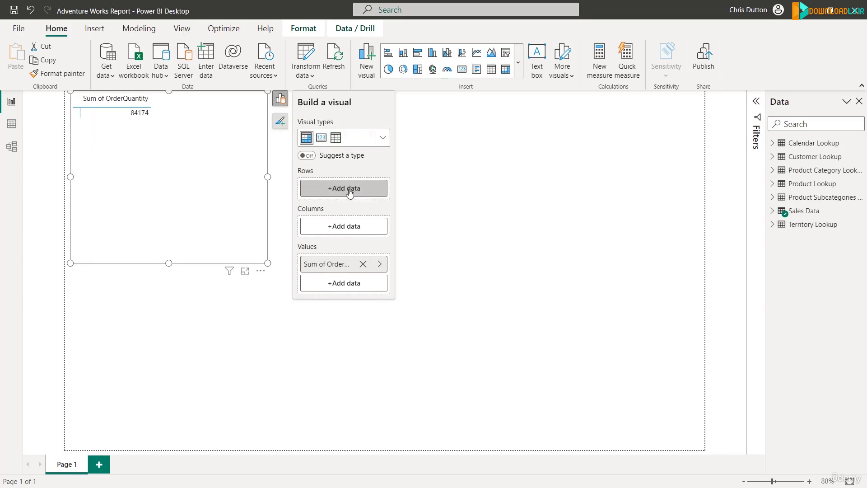
{"action": "left_click", "coordinate": [348, 188]}
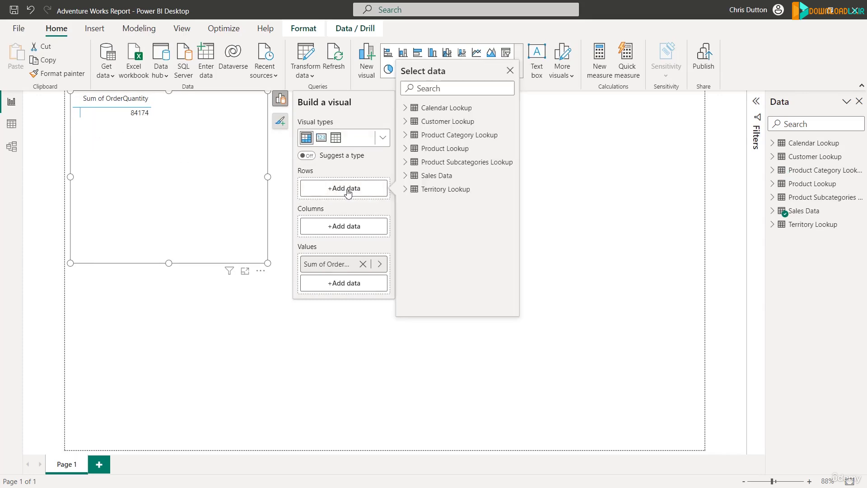
{"action": "left_click", "coordinate": [407, 150]}
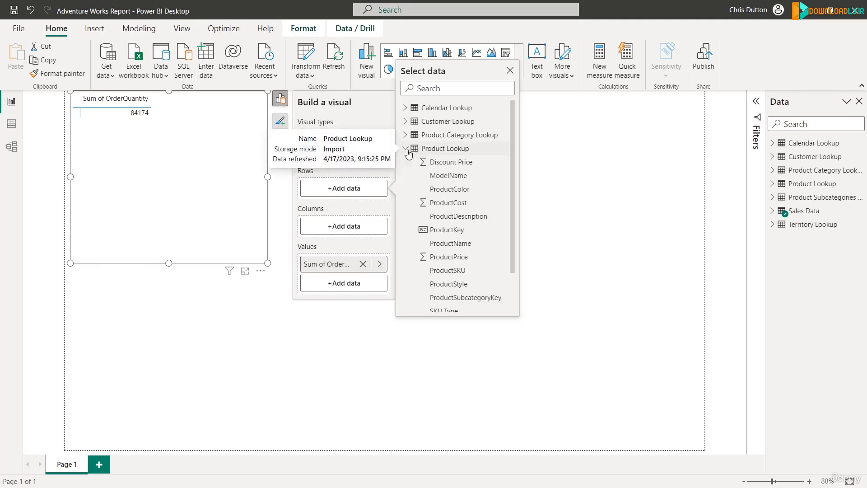
{"action": "left_click", "coordinate": [448, 243]}
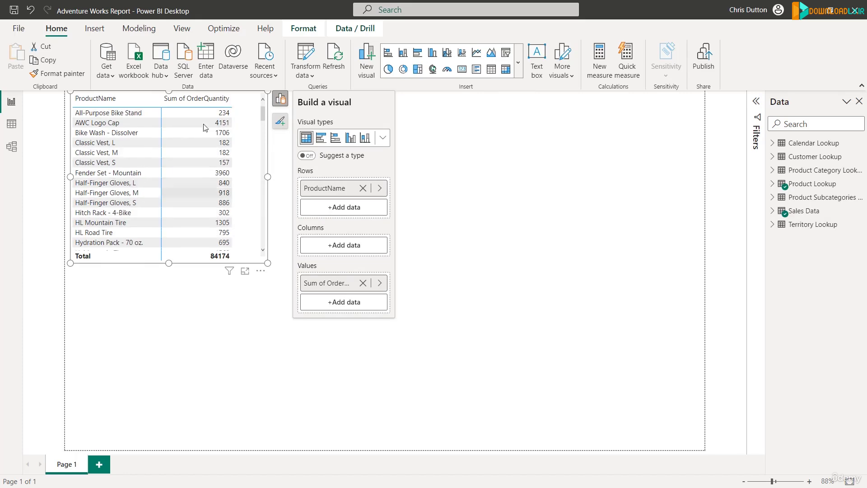
- Replace ProductName in the matrix rows with SubcategoryName from Product Subcategories Lookup
{"action": "left_click_drag", "start_coordinate": [334, 189], "coordinate": [194, 189]}
{"action": "left_click", "coordinate": [351, 192]}
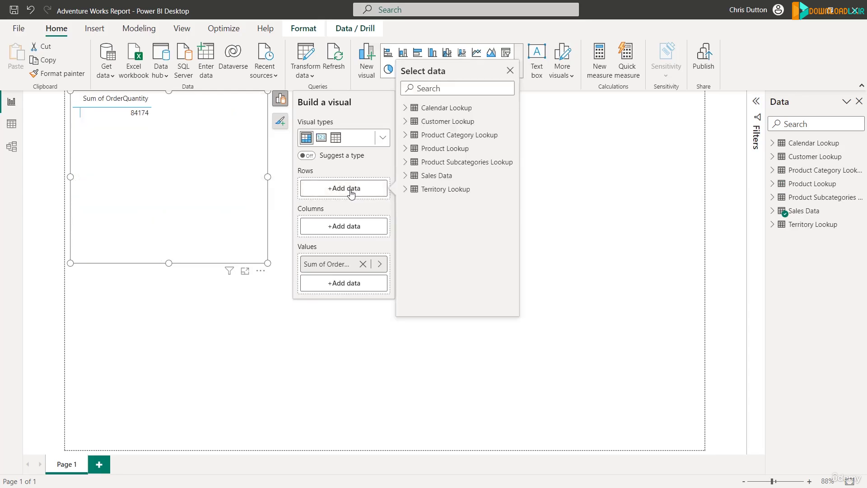
{"action": "left_click", "coordinate": [405, 163]}
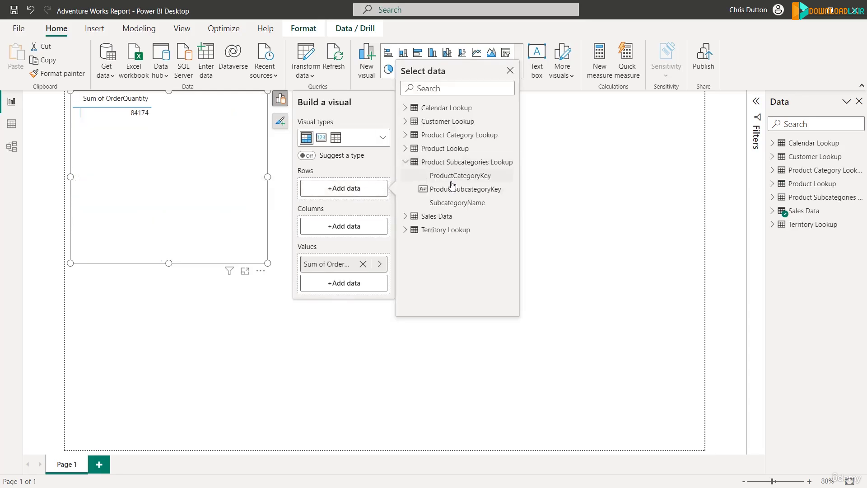
{"action": "left_click", "coordinate": [455, 203]}
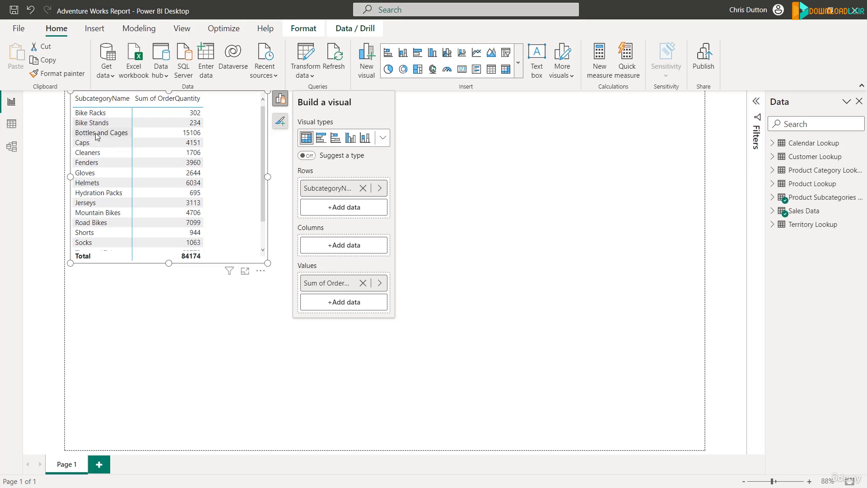
- Replace SubcategoryName in the matrix rows with CustomerKey from Sales Data
{"action": "left_click", "coordinate": [361, 189]}
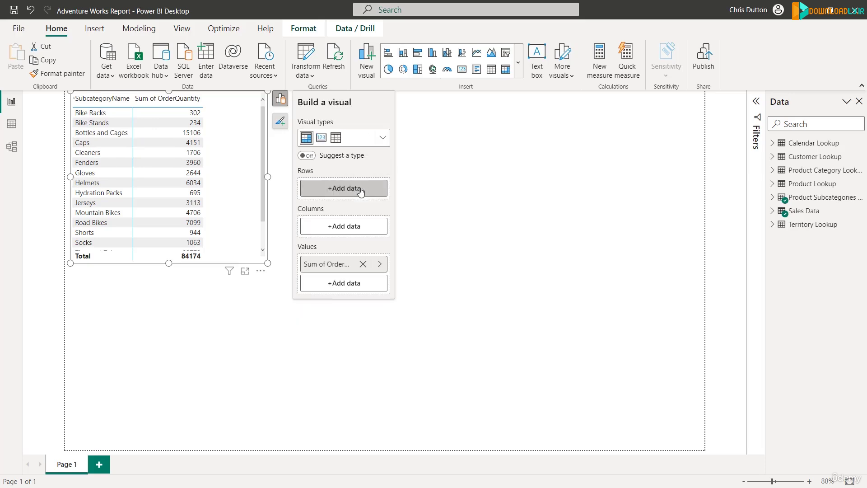
{"action": "left_click", "coordinate": [352, 190]}
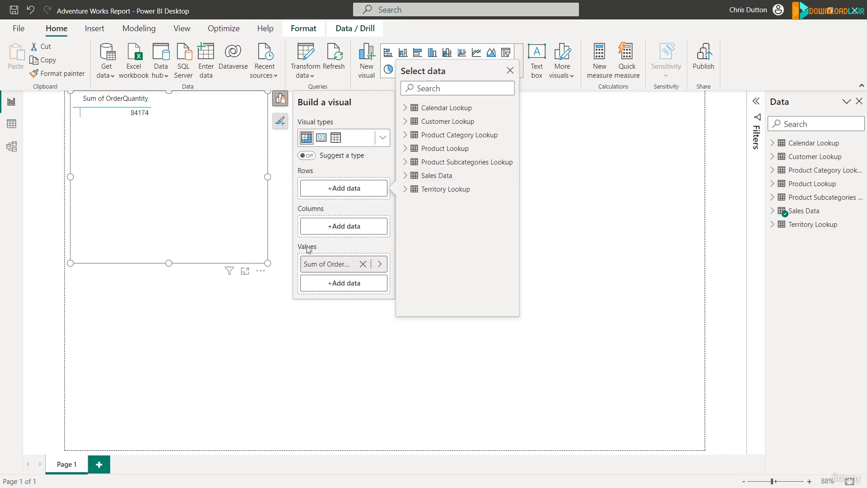
{"action": "left_click", "coordinate": [404, 176]}
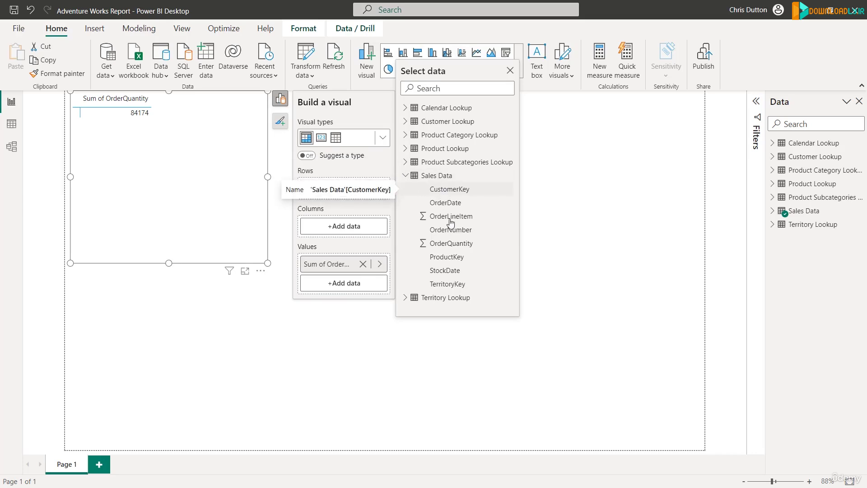
{"action": "left_click", "coordinate": [449, 189]}
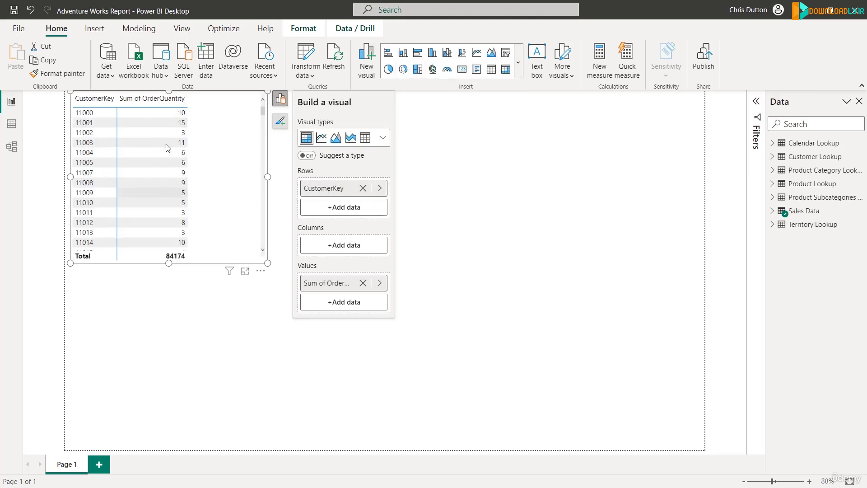
- Replace CustomerKey in the matrix rows with Country from Territory Lookup and deselect the matrix
{"action": "left_click", "coordinate": [363, 188]}
{"action": "left_click", "coordinate": [362, 188]}
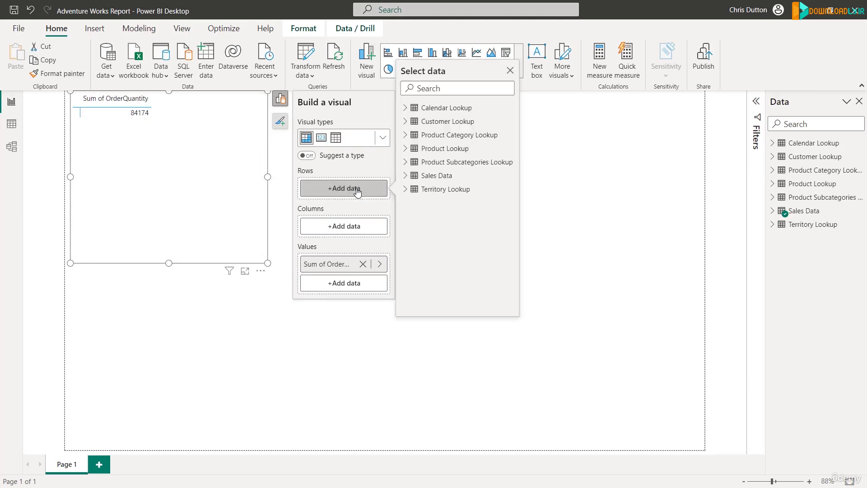
{"action": "left_click", "coordinate": [405, 189]}
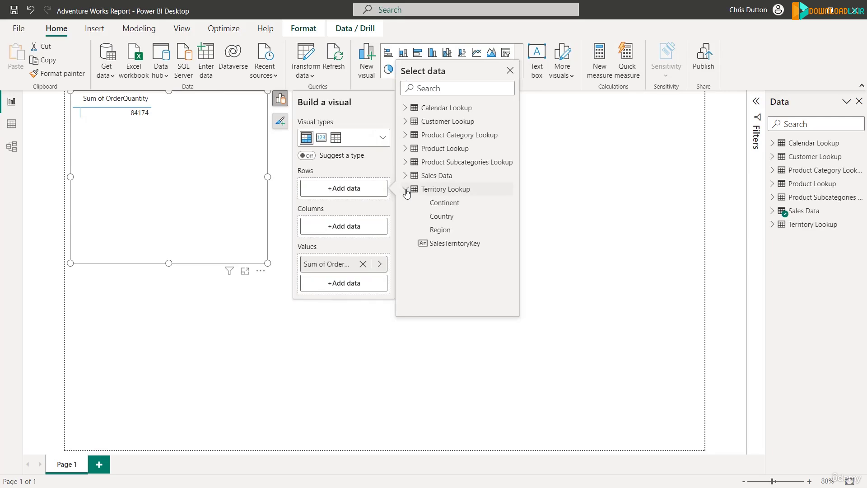
{"action": "left_click", "coordinate": [439, 217]}
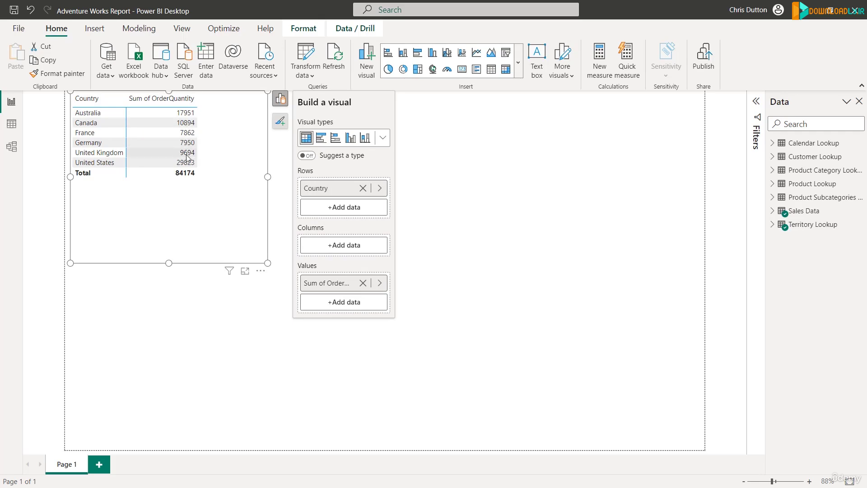
{"action": "left_click", "coordinate": [436, 194]}
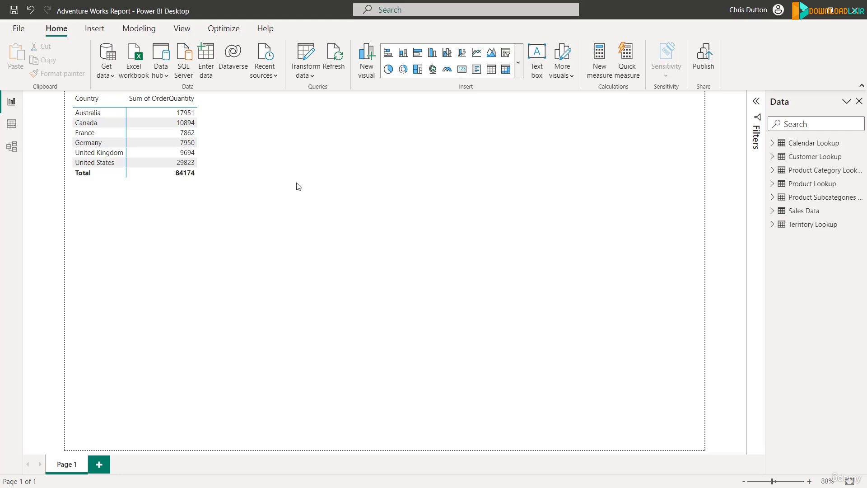